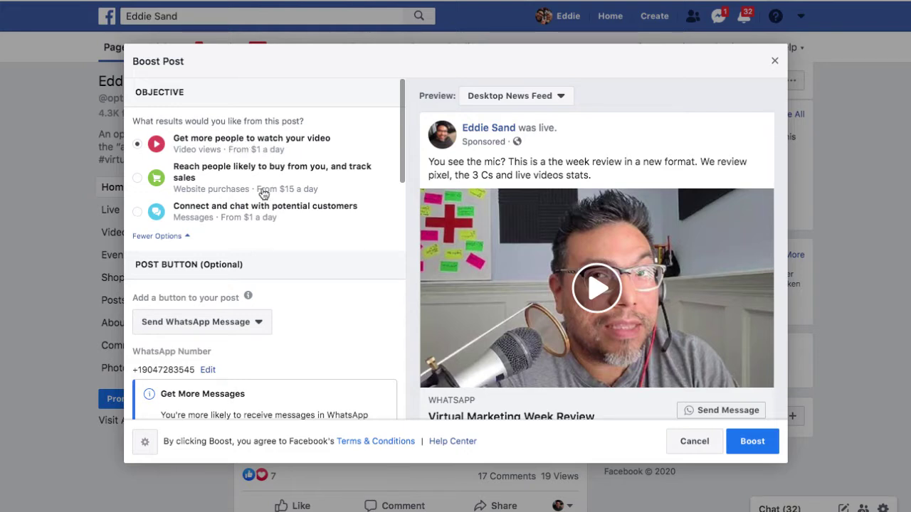
Change the boosted post's button to Learn More and select its website link for editing.
scroll(260, 192, "down", 1)
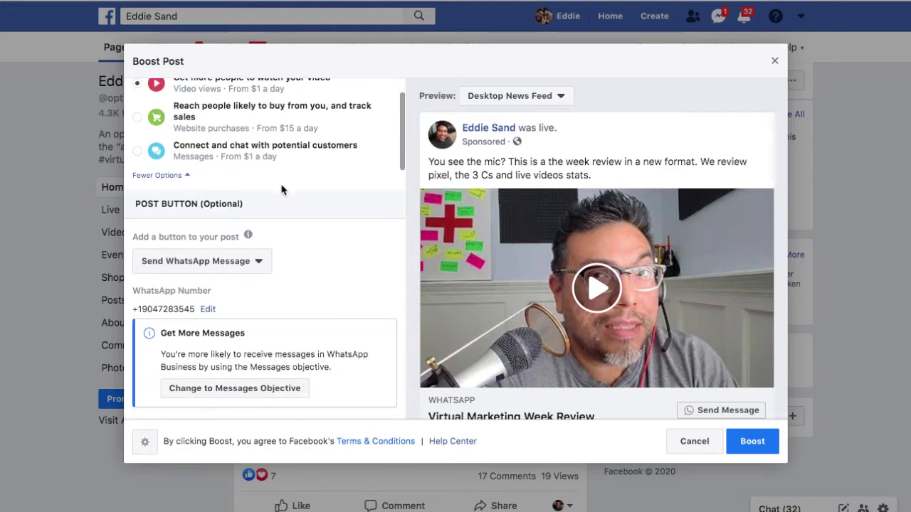
scroll(281, 189, "down", 1)
mouse_move(247, 183)
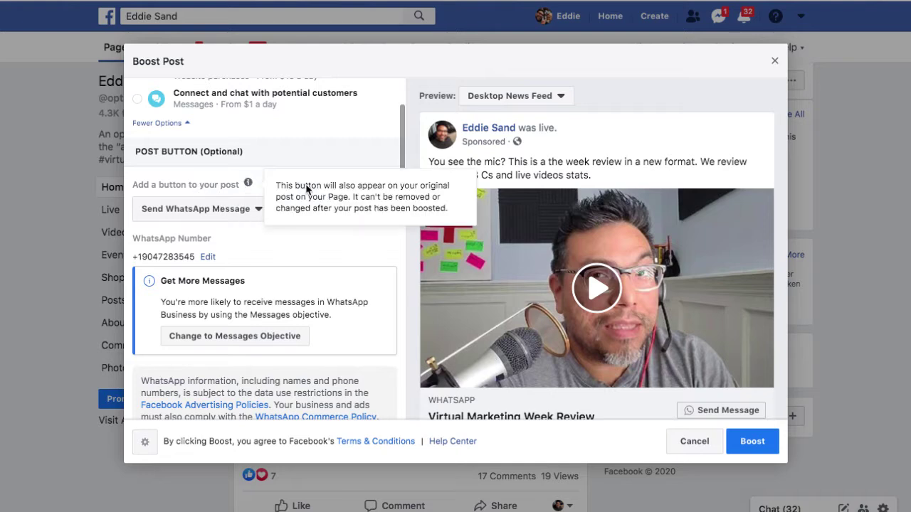
left_click(247, 213)
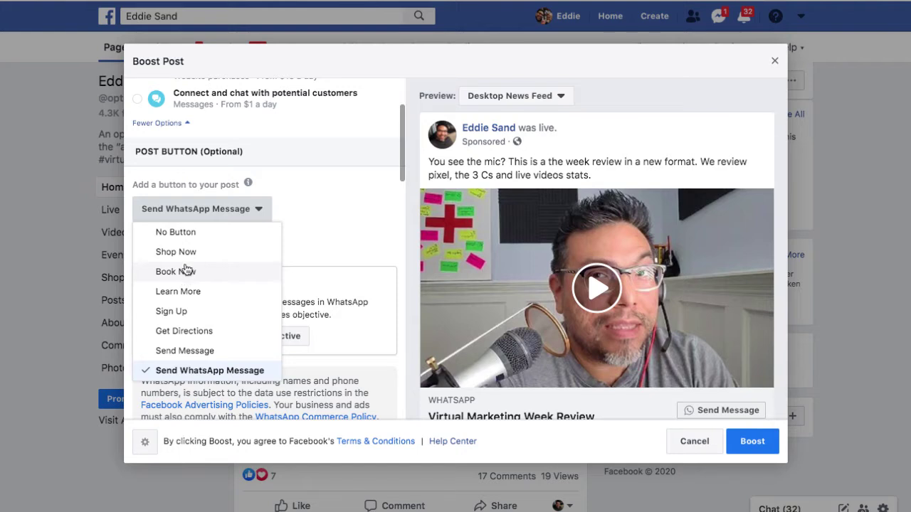
left_click(179, 291)
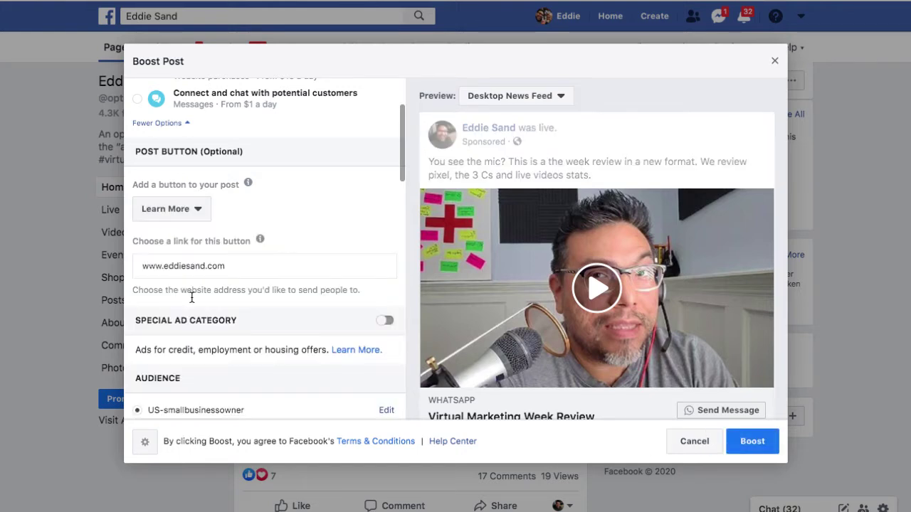
mouse_move(291, 235)
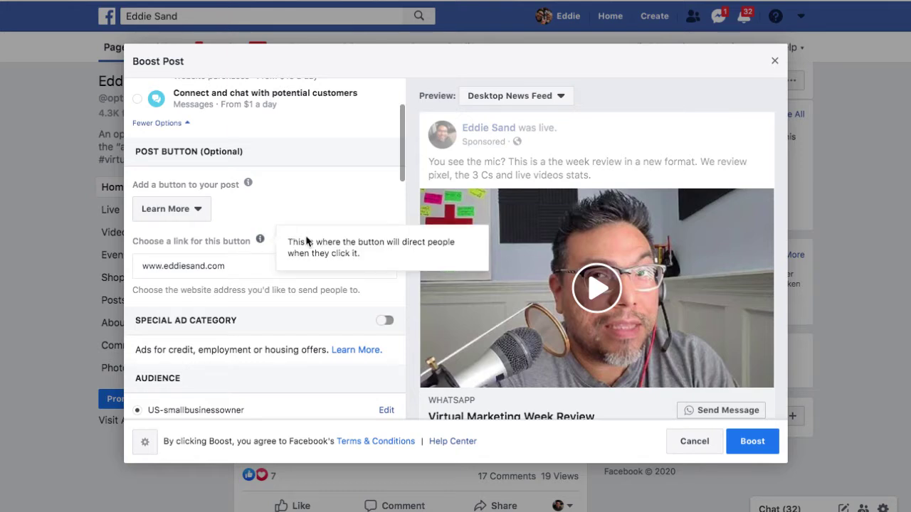
left_click(225, 266)
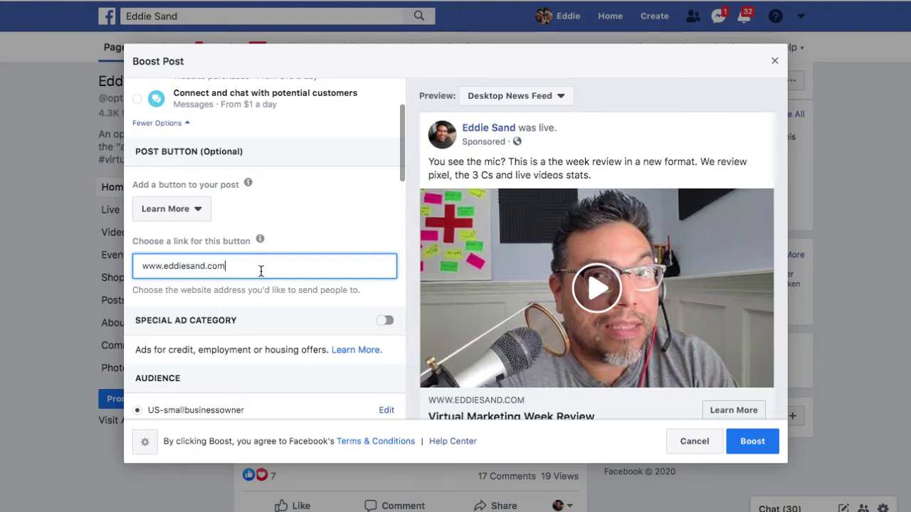
Review the button link, special ad category and available audience options for the boosted post.
scroll(269, 290, "down", 1)
scroll(269, 290, "down", 3)
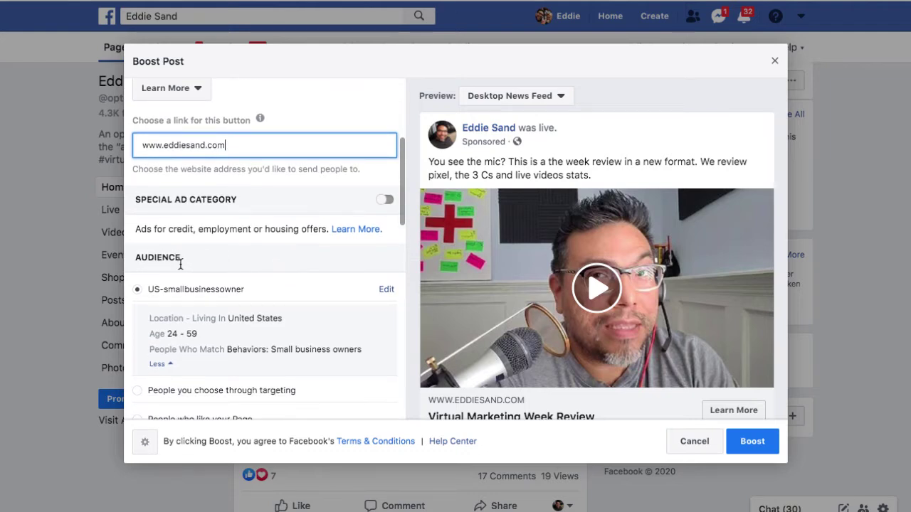
scroll(182, 266, "down", 1)
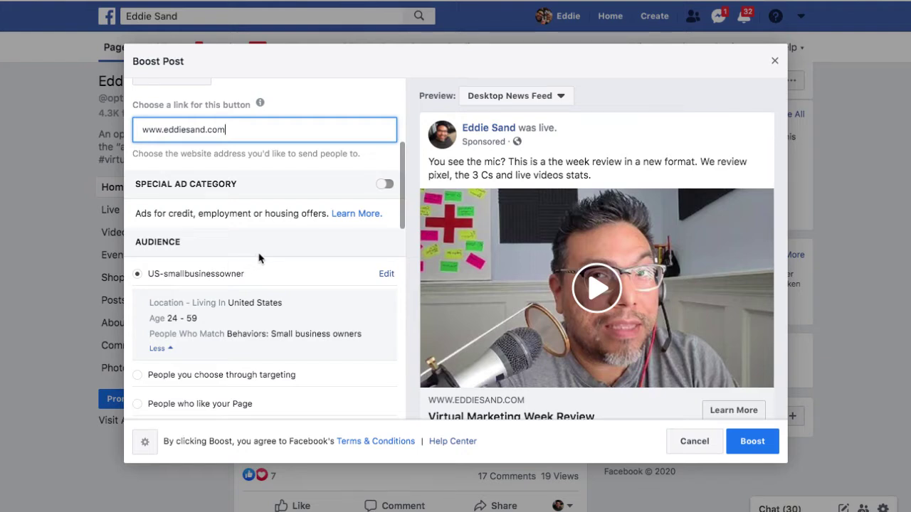
scroll(259, 260, "up", 1)
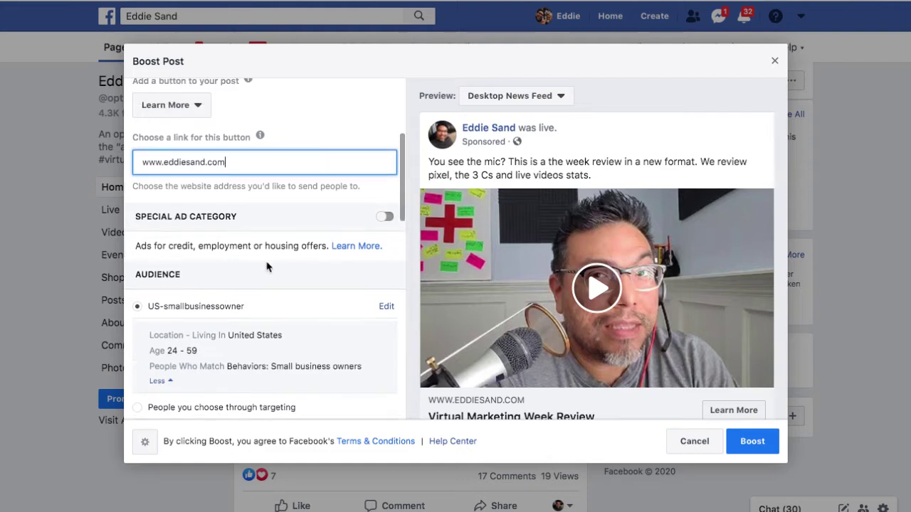
scroll(277, 271, "up", 2)
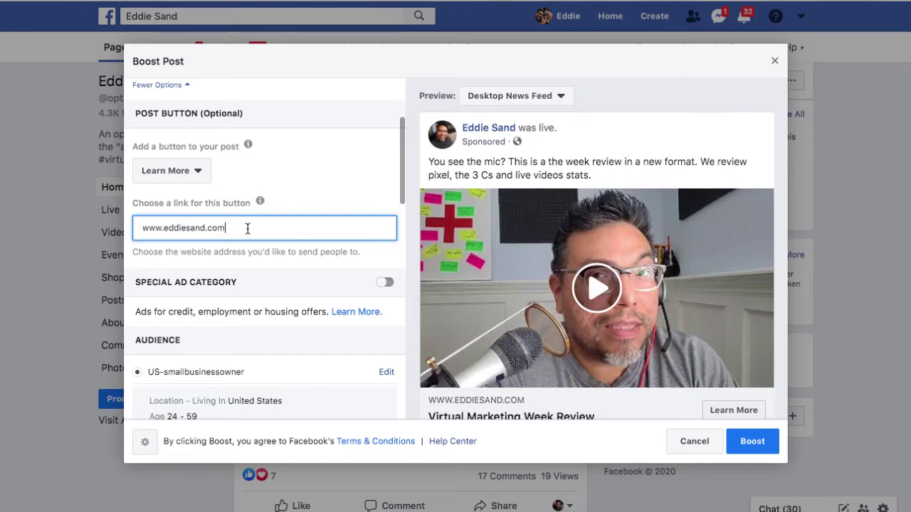
scroll(256, 272, "down", 3)
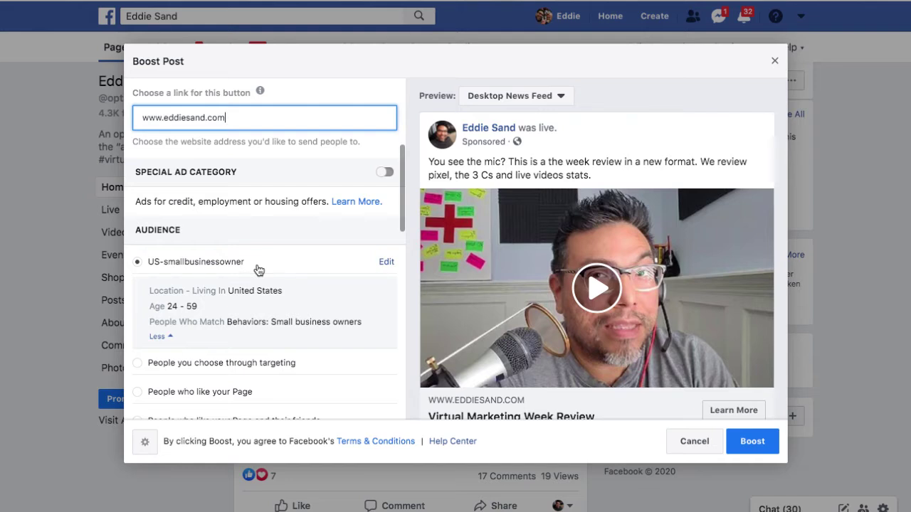
scroll(254, 237, "down", 1)
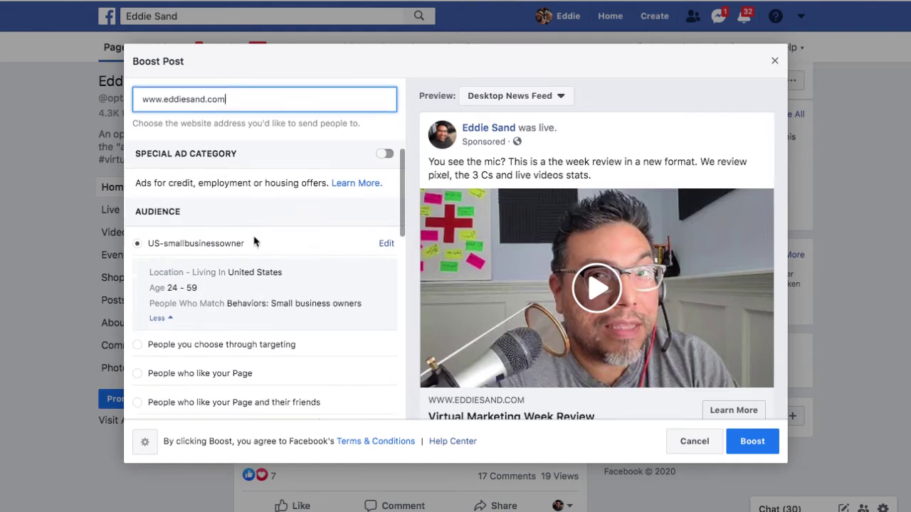
scroll(247, 244, "down", 3)
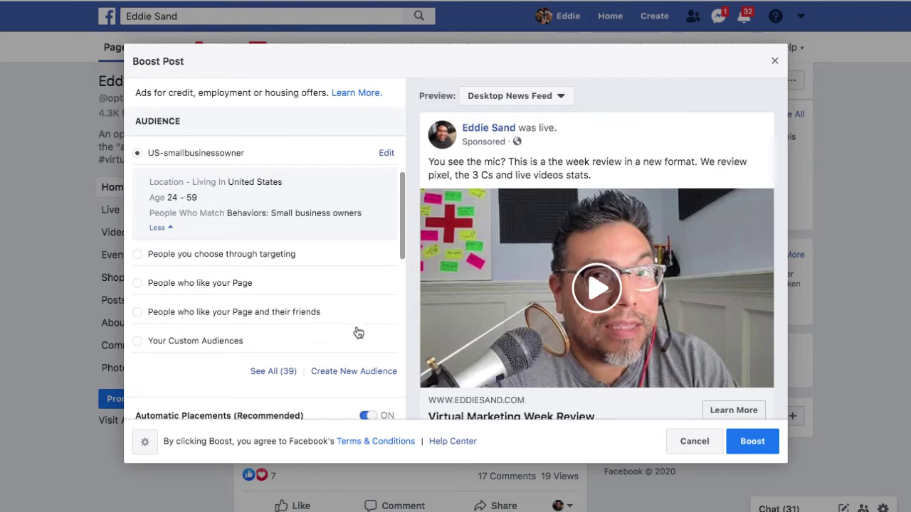
Start creating a new audience and name it "whatver".
left_click(351, 373)
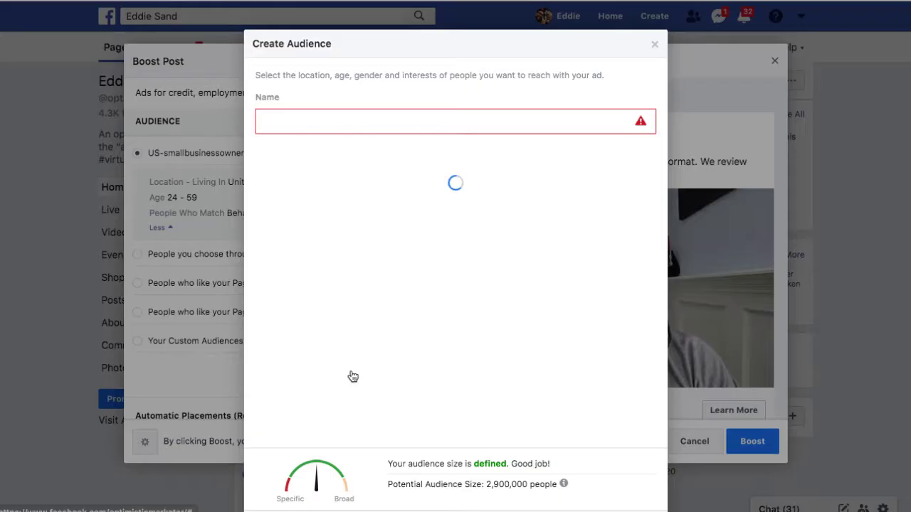
left_click(308, 122)
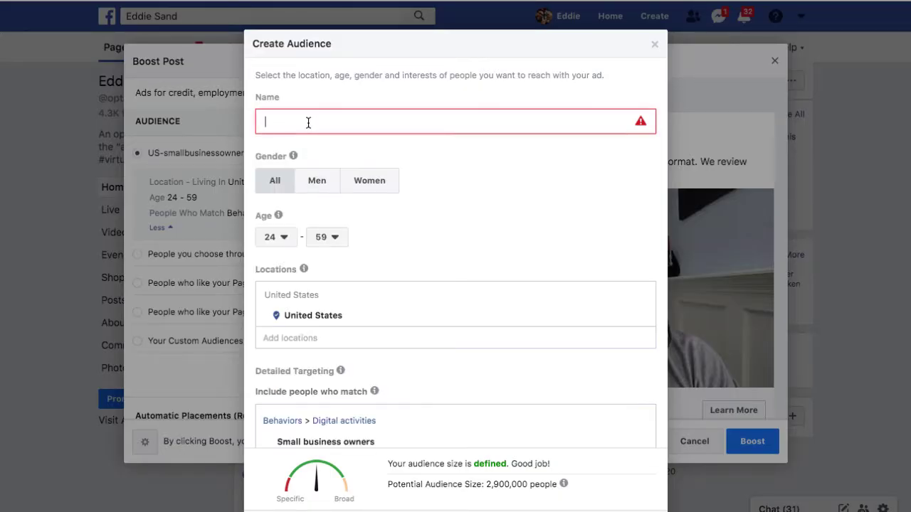
type("whatver")
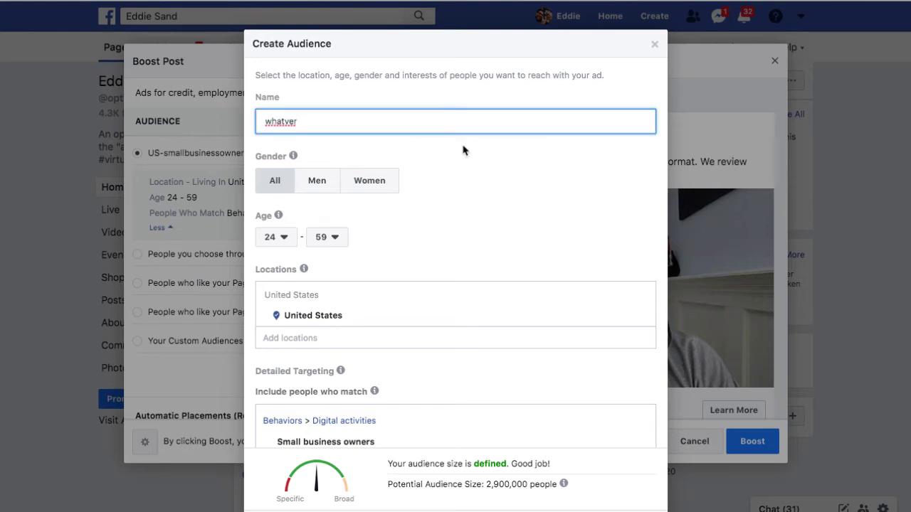
Examine the new audience's gender, age, location and detailed targeting settings, and discard the audience without saving.
scroll(447, 170, "down", 2)
mouse_move(280, 142)
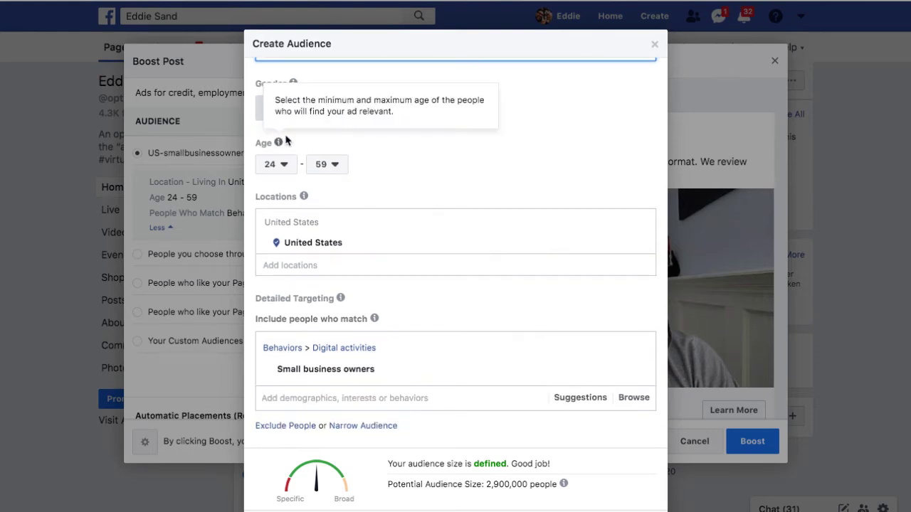
scroll(345, 163, "up", 2)
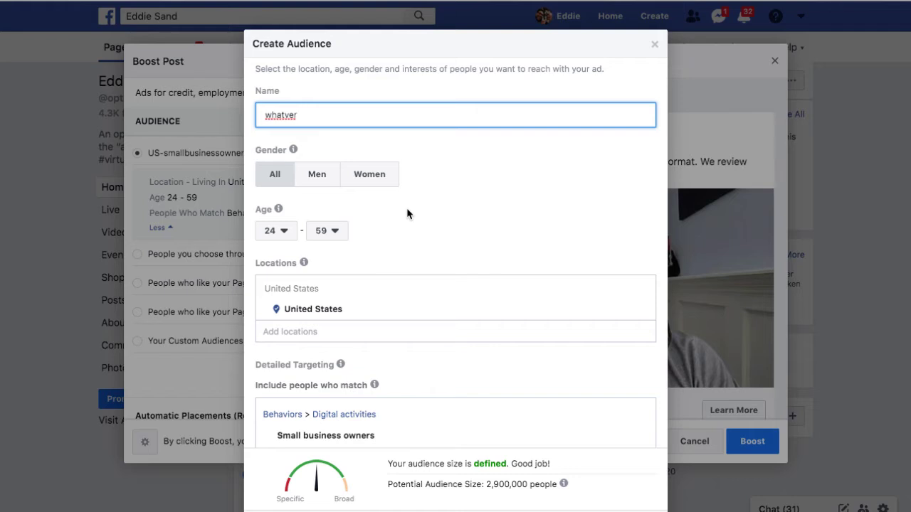
scroll(409, 216, "down", 3)
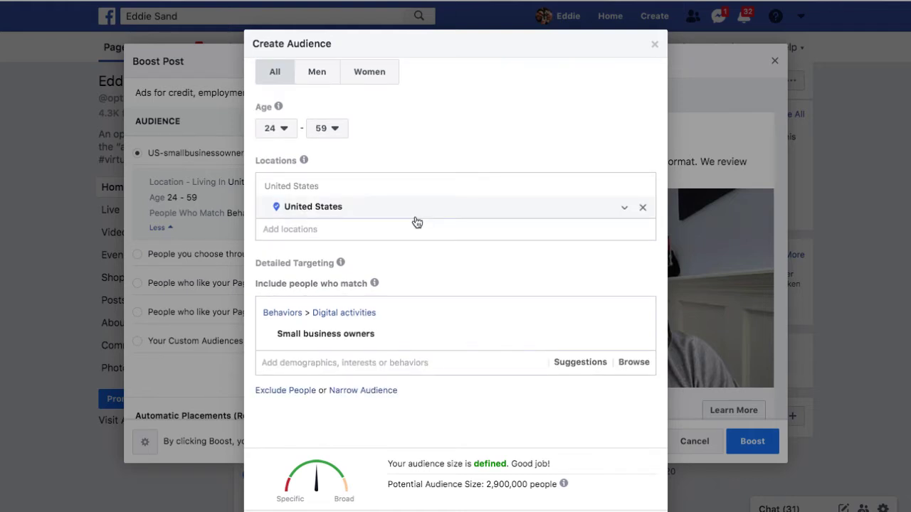
scroll(417, 223, "up", 2)
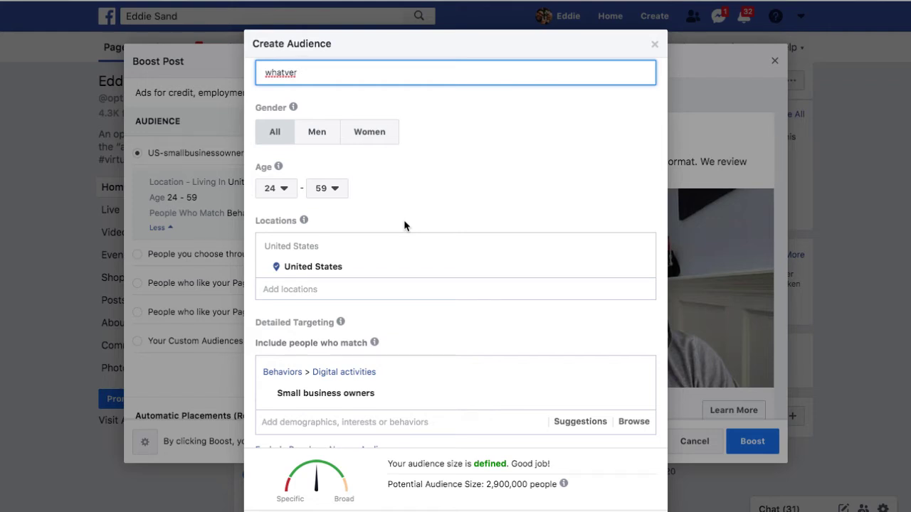
scroll(415, 222, "down", 2)
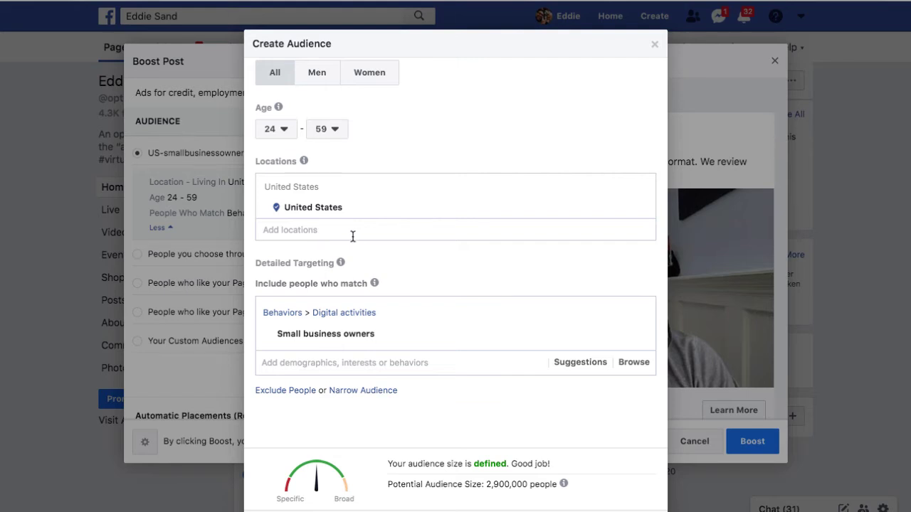
scroll(349, 233, "down", 2)
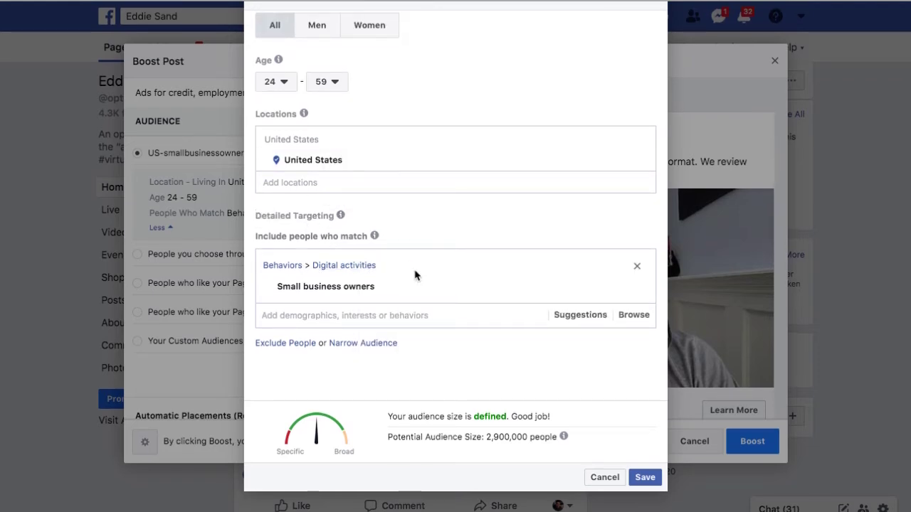
mouse_move(375, 236)
scroll(375, 236, "down", 1)
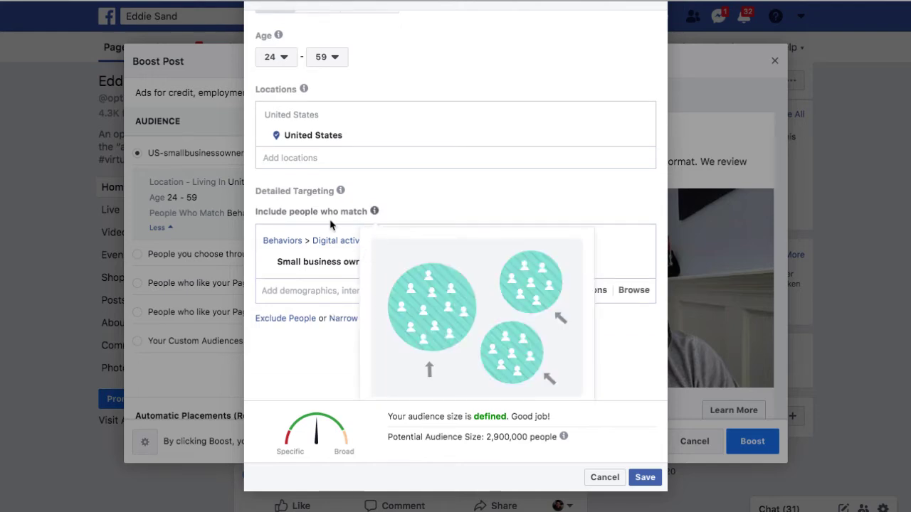
scroll(322, 235, "up", 1)
scroll(355, 242, "up", 2)
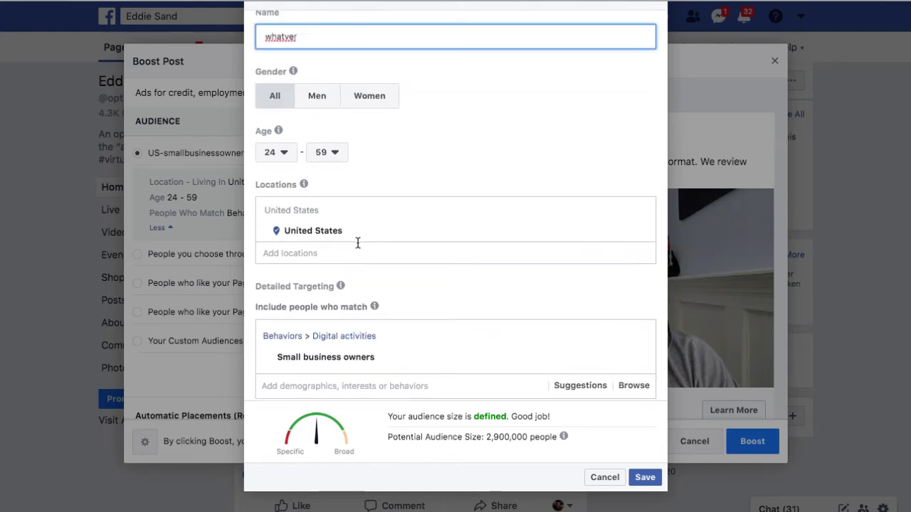
scroll(420, 260, "up", 1)
scroll(417, 291, "down", 2)
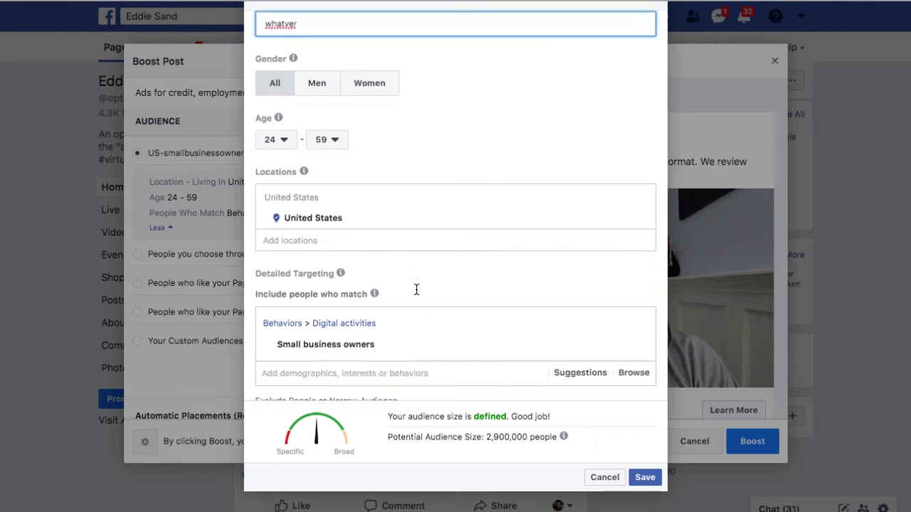
scroll(417, 289, "down", 2)
mouse_move(323, 288)
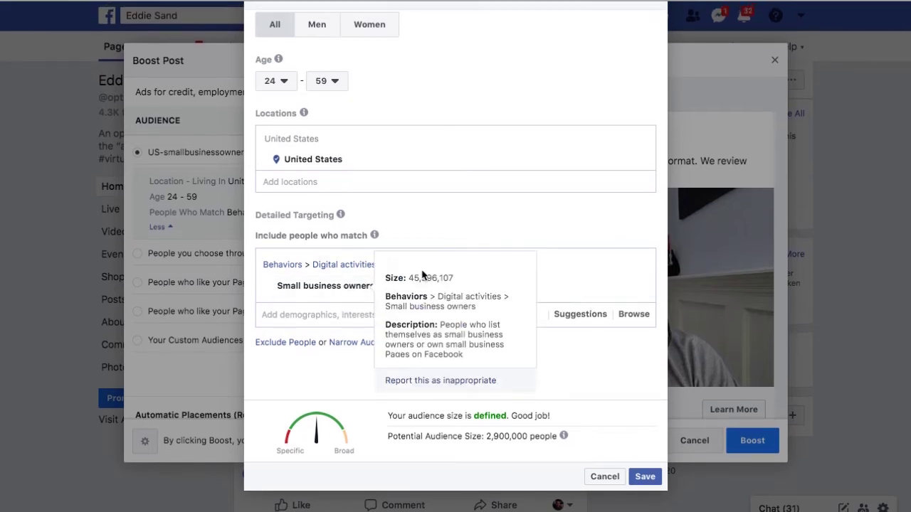
left_click(605, 478)
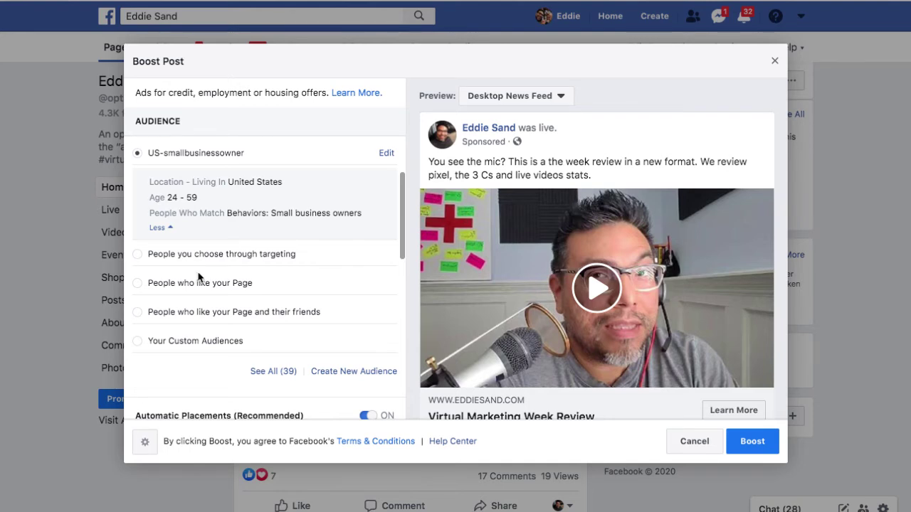
Examine the boost's automatic placements, duration, total budget and estimated reach, and recheck the selected audience.
scroll(198, 276, "down", 3)
scroll(223, 258, "down", 4)
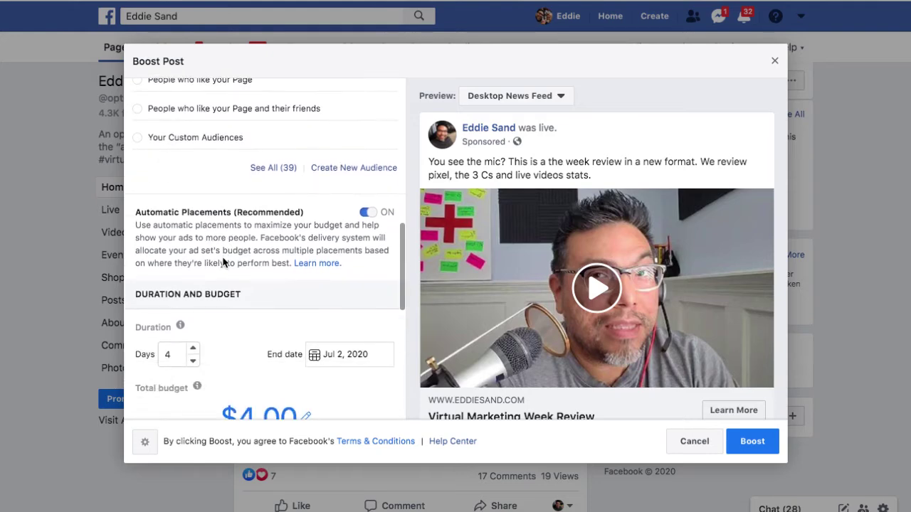
scroll(229, 313, "down", 2)
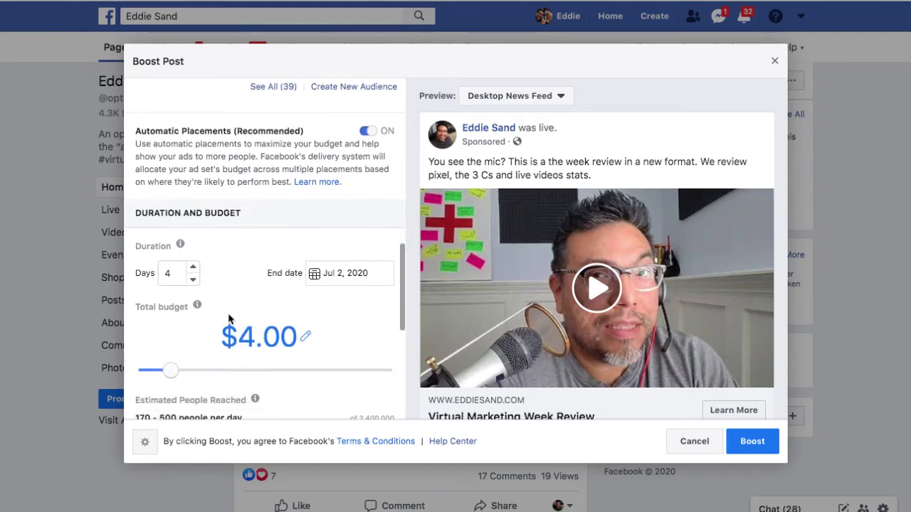
scroll(249, 271, "up", 5)
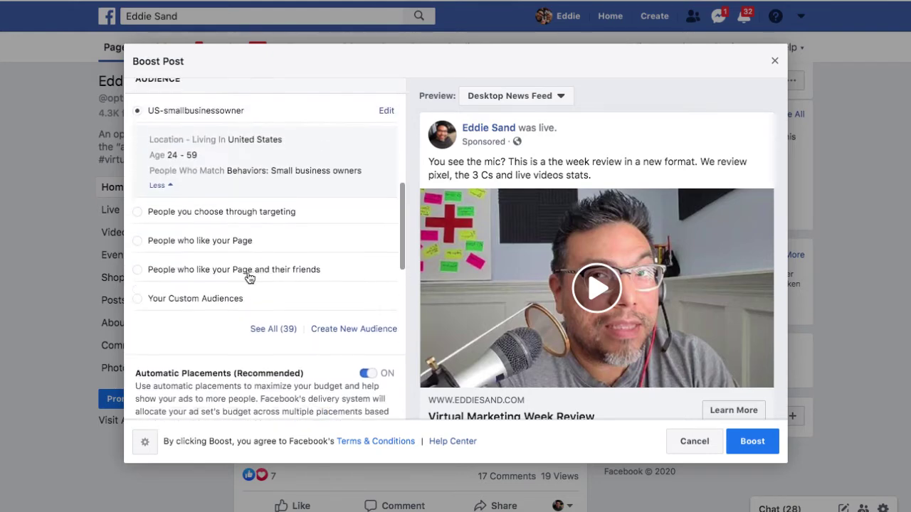
scroll(266, 267, "down", 5)
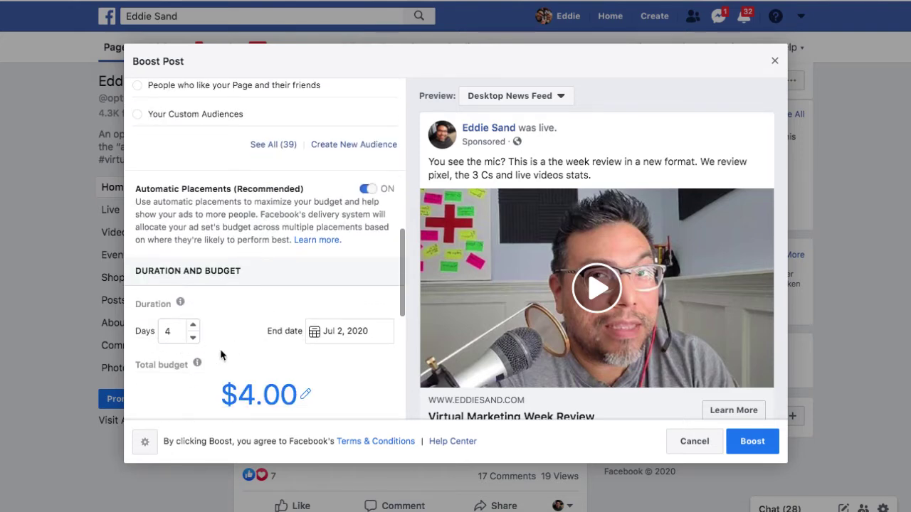
scroll(222, 356, "down", 2)
scroll(220, 356, "down", 1)
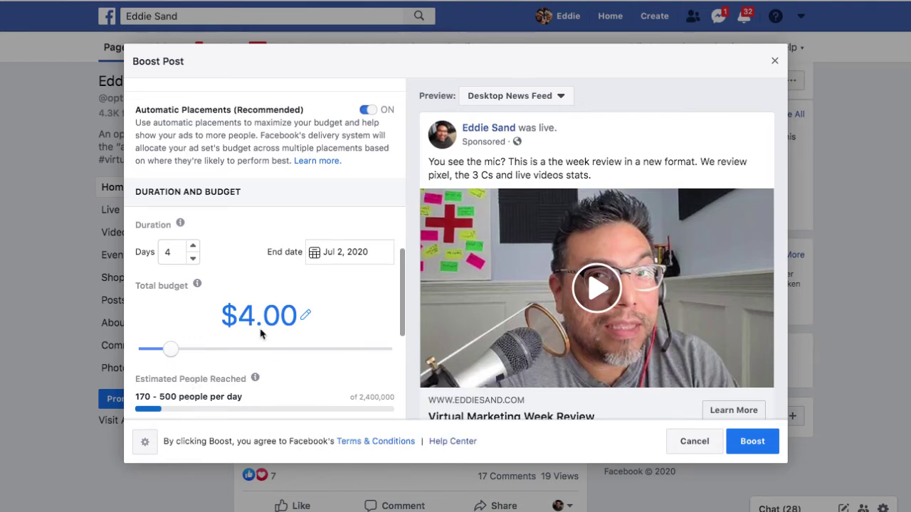
scroll(246, 292, "up", 1)
scroll(246, 292, "down", 3)
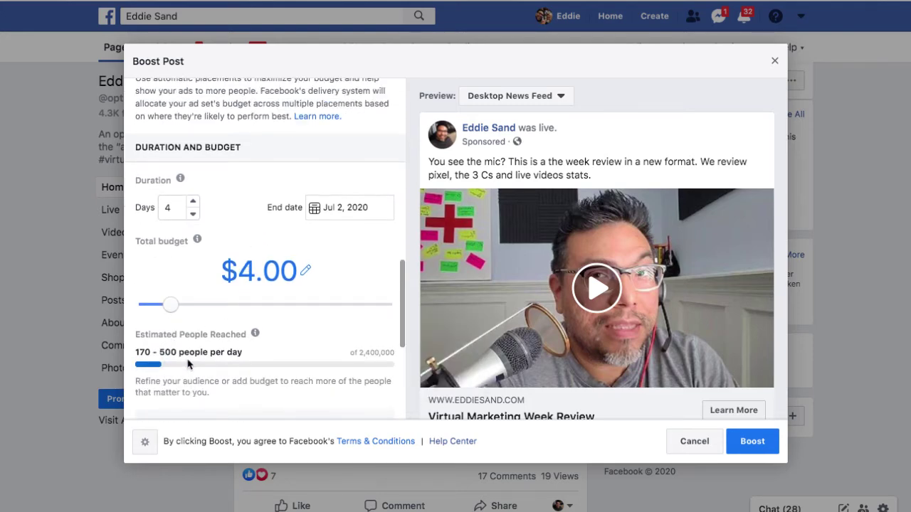
scroll(285, 327, "up", 3)
scroll(285, 327, "up", 5)
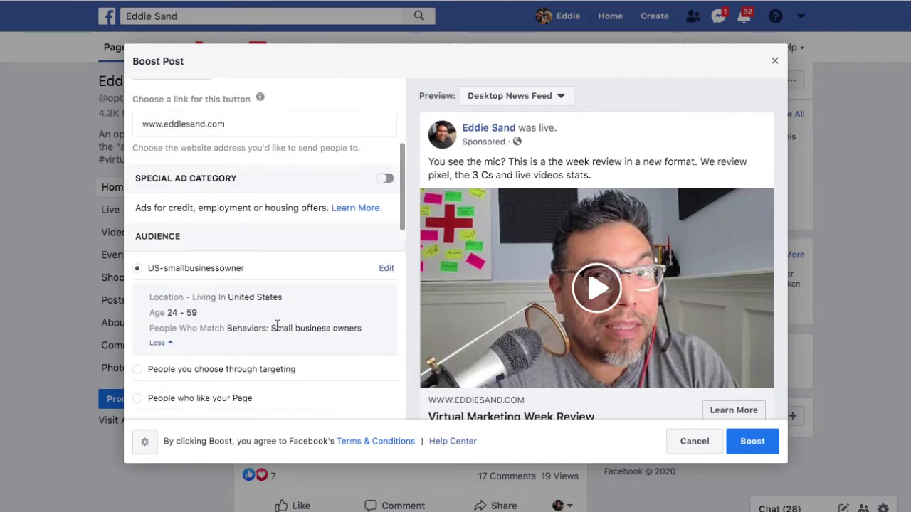
scroll(277, 327, "down", 2)
scroll(187, 313, "down", 1)
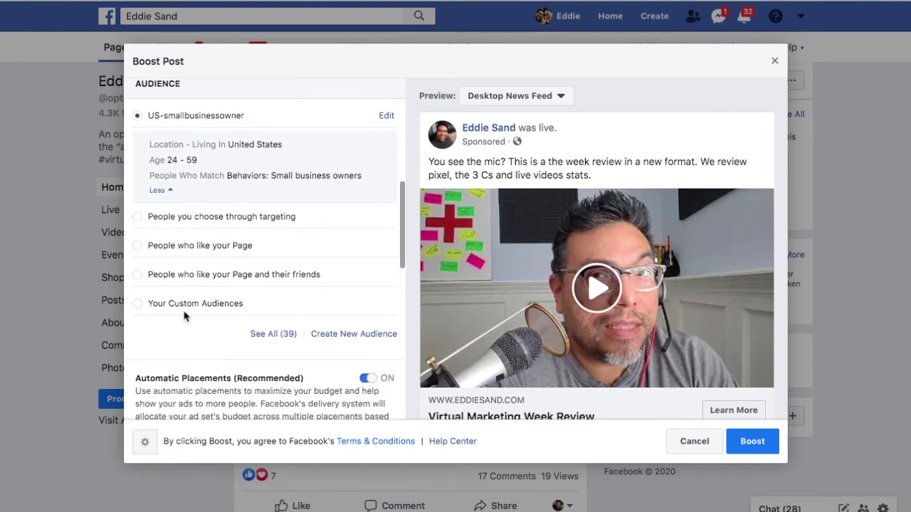
Switch the boost's audience to people who like the Page and their friends, and check its estimated daily reach.
left_click(138, 304)
left_click(137, 174)
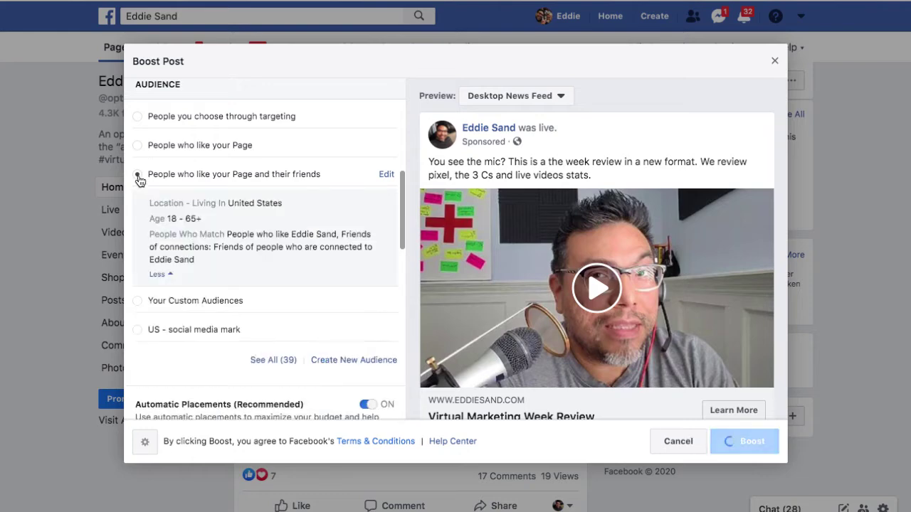
scroll(256, 282, "down", 1)
scroll(256, 282, "down", 4)
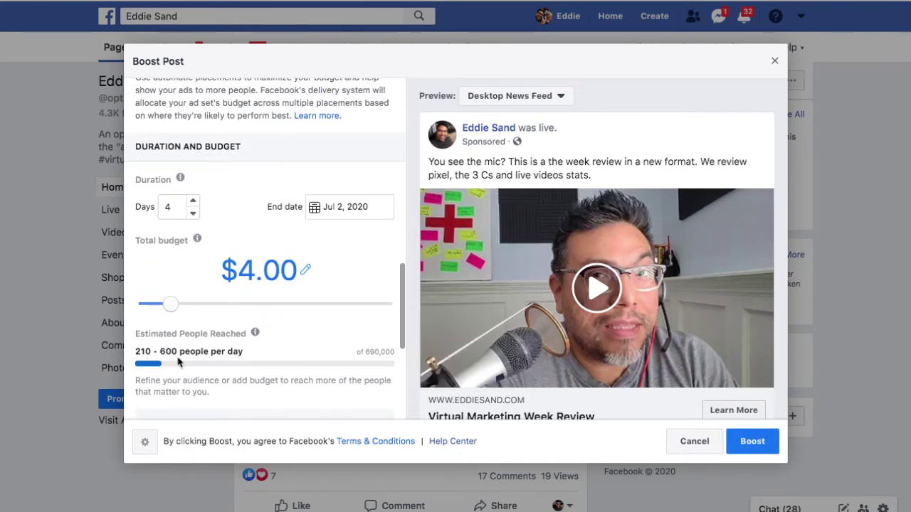
scroll(258, 271, "up", 2)
scroll(257, 271, "up", 2)
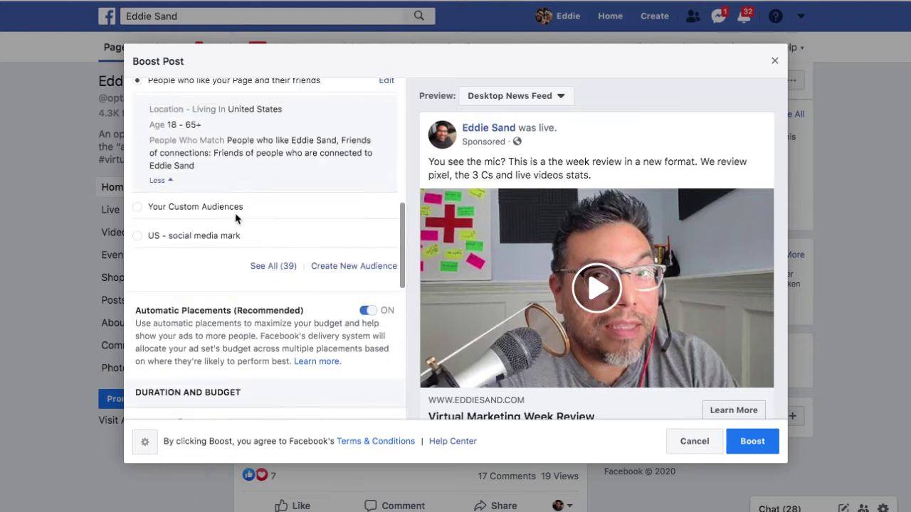
Select the "US - social media mark" audience for the boost and check its estimated reach and targeting details.
left_click(138, 236)
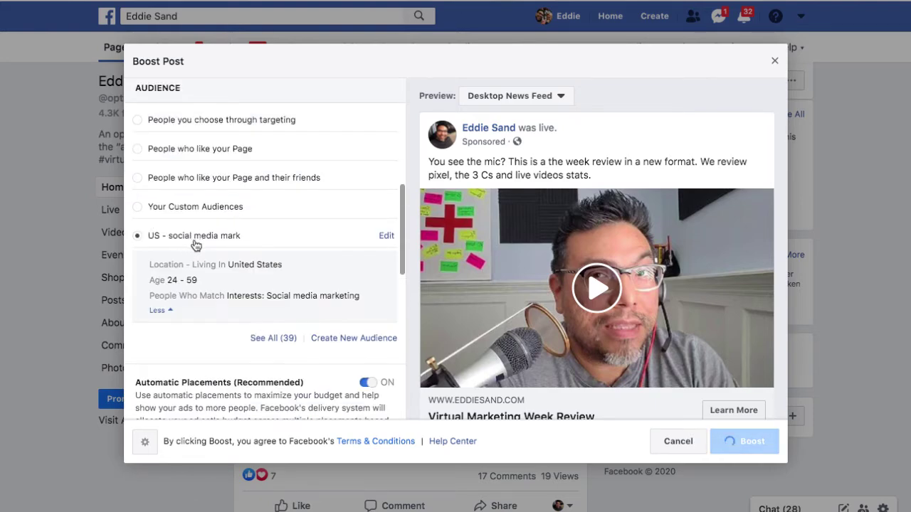
scroll(198, 244, "down", 4)
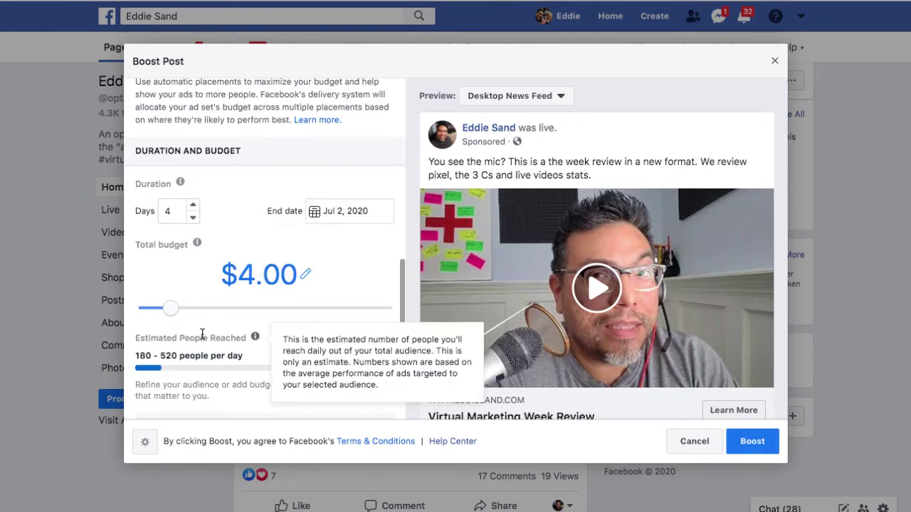
scroll(203, 324, "up", 5)
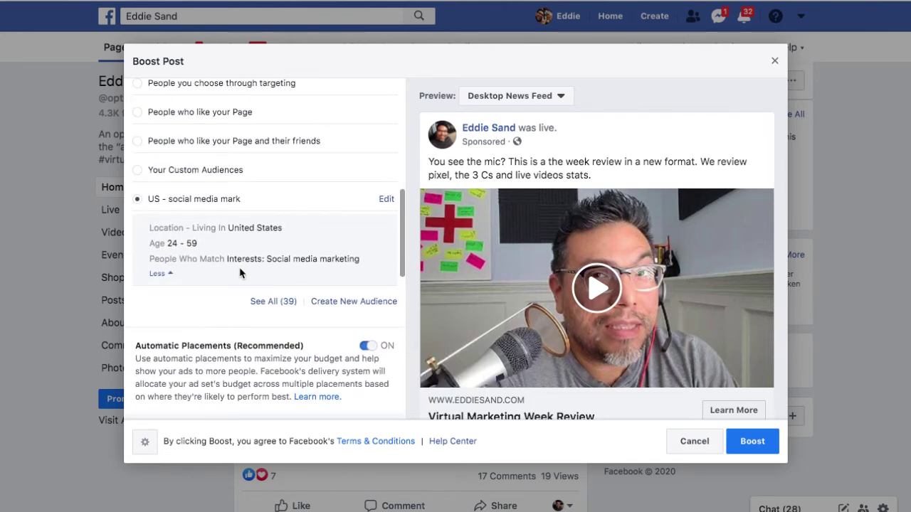
Review the automatic placements, duration, total budget, daily spend and conversion tracking settings, and cancel the boost.
scroll(235, 264, "down", 3)
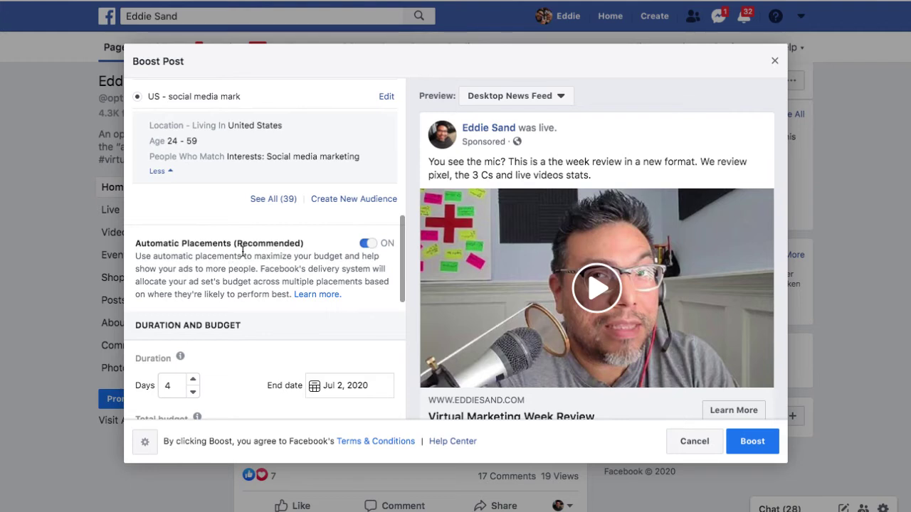
scroll(245, 249, "down", 2)
scroll(249, 245, "down", 3)
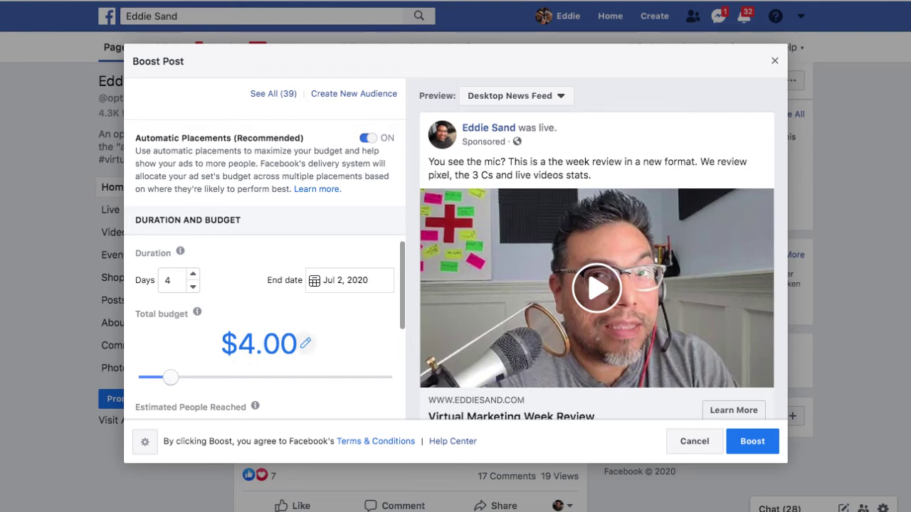
scroll(299, 369, "down", 1)
scroll(299, 370, "down", 5)
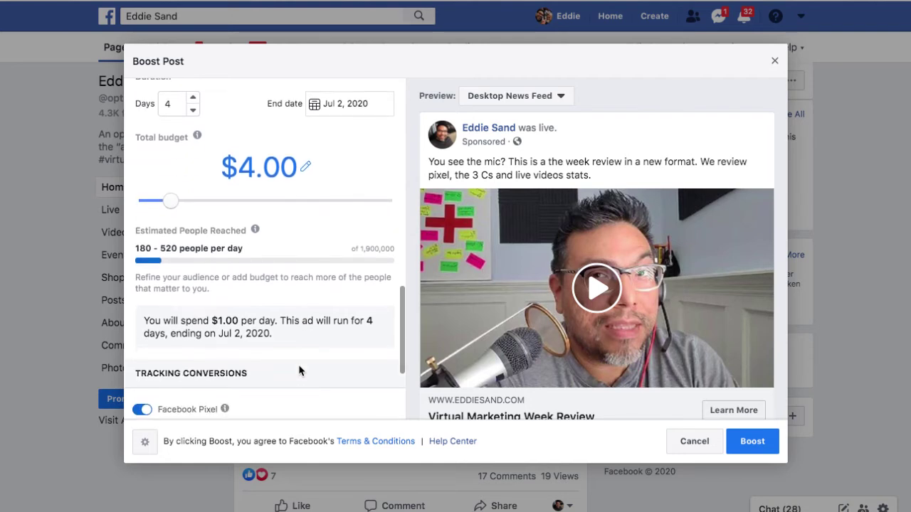
scroll(288, 378, "down", 1)
scroll(288, 378, "up", 1)
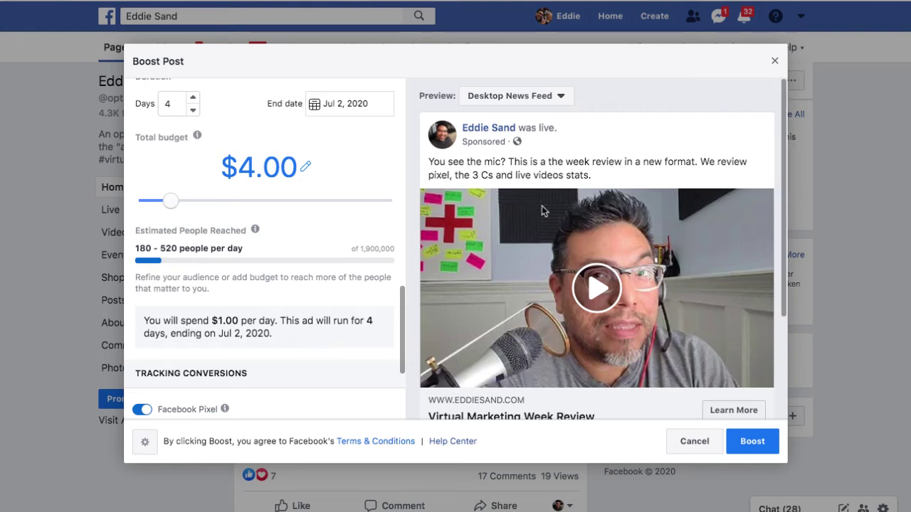
left_click(697, 448)
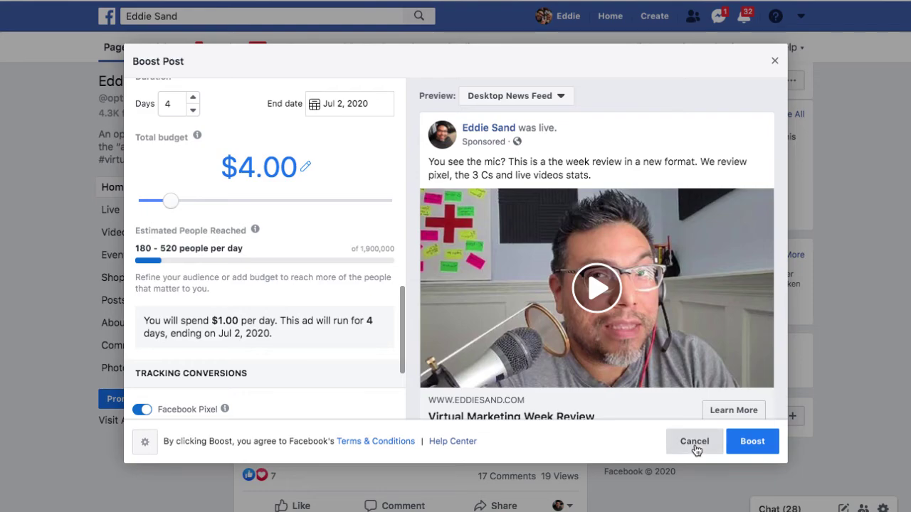